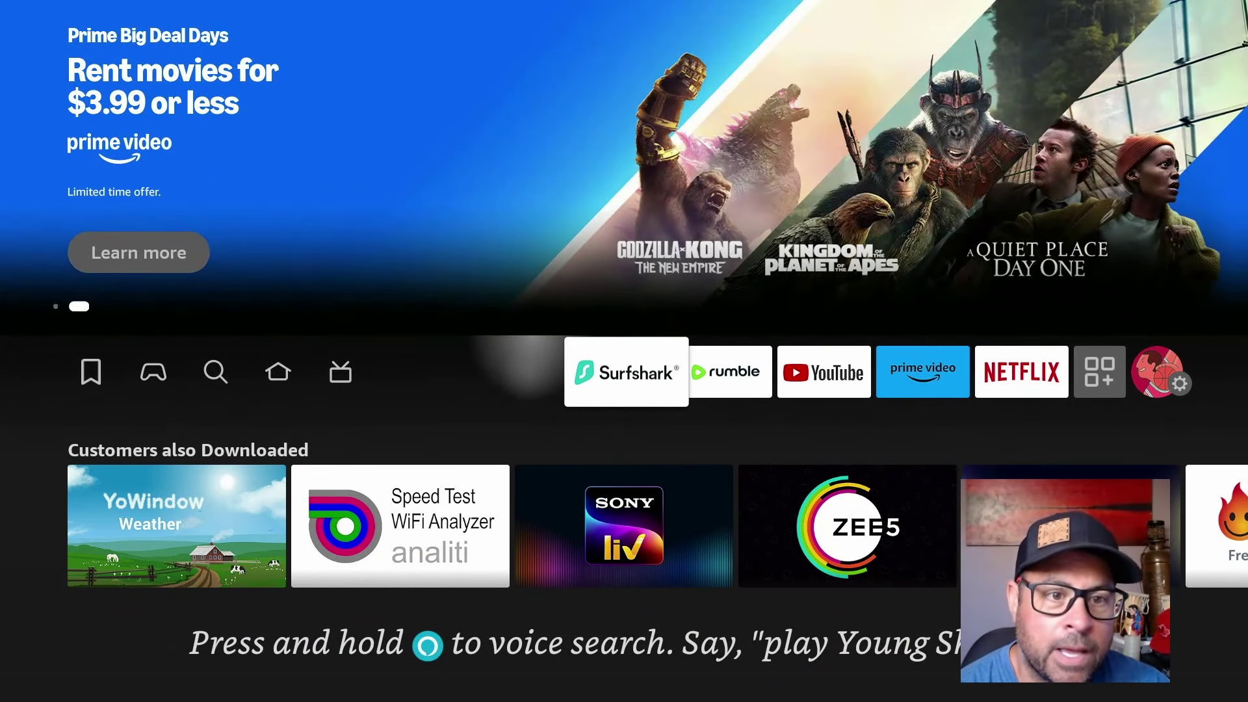
Step: Go from the home screen to Settings > Applications and highlight Manage Installed Applications
{"action": "key", "text": "Right"}
{"action": "key", "text": "Right"}
{"action": "key", "text": "Right"}
{"action": "key", "text": "Right"}
{"action": "key", "text": "Right"}
{"action": "key", "text": "Right"}
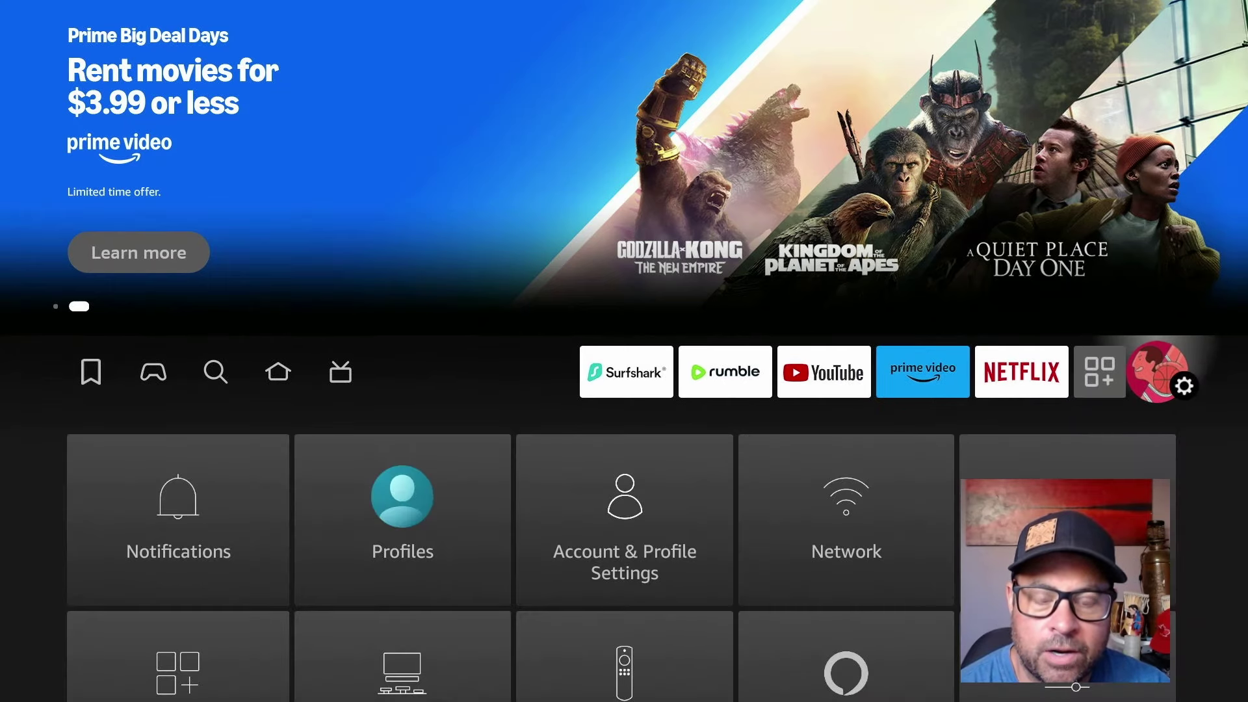
{"action": "key", "text": "Down"}
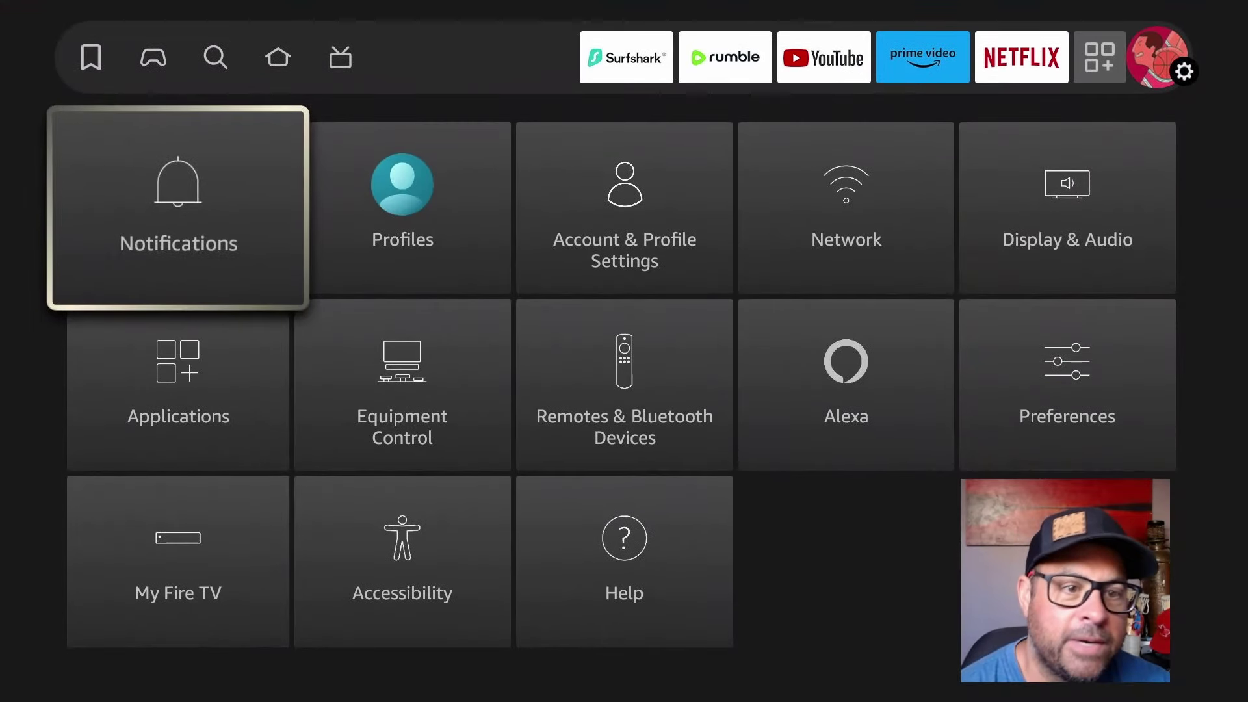
{"action": "key", "text": "Down"}
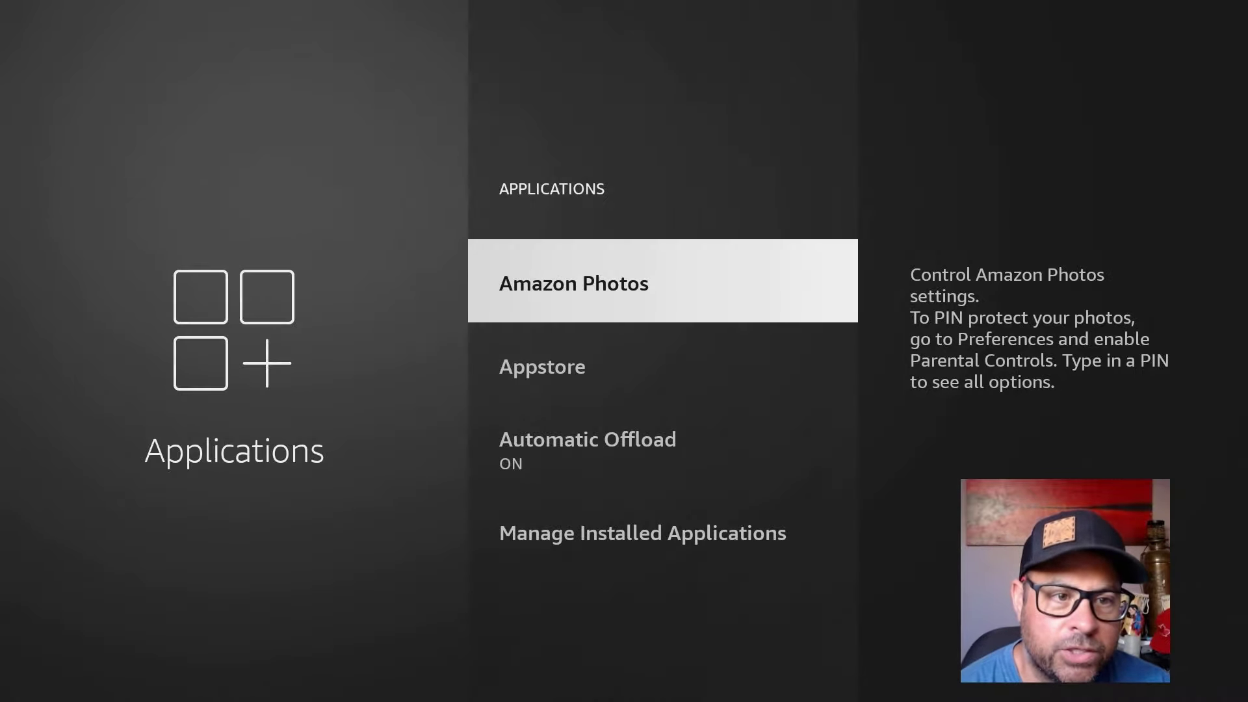
{"action": "key", "text": "Down"}
{"action": "key", "text": "Down"}
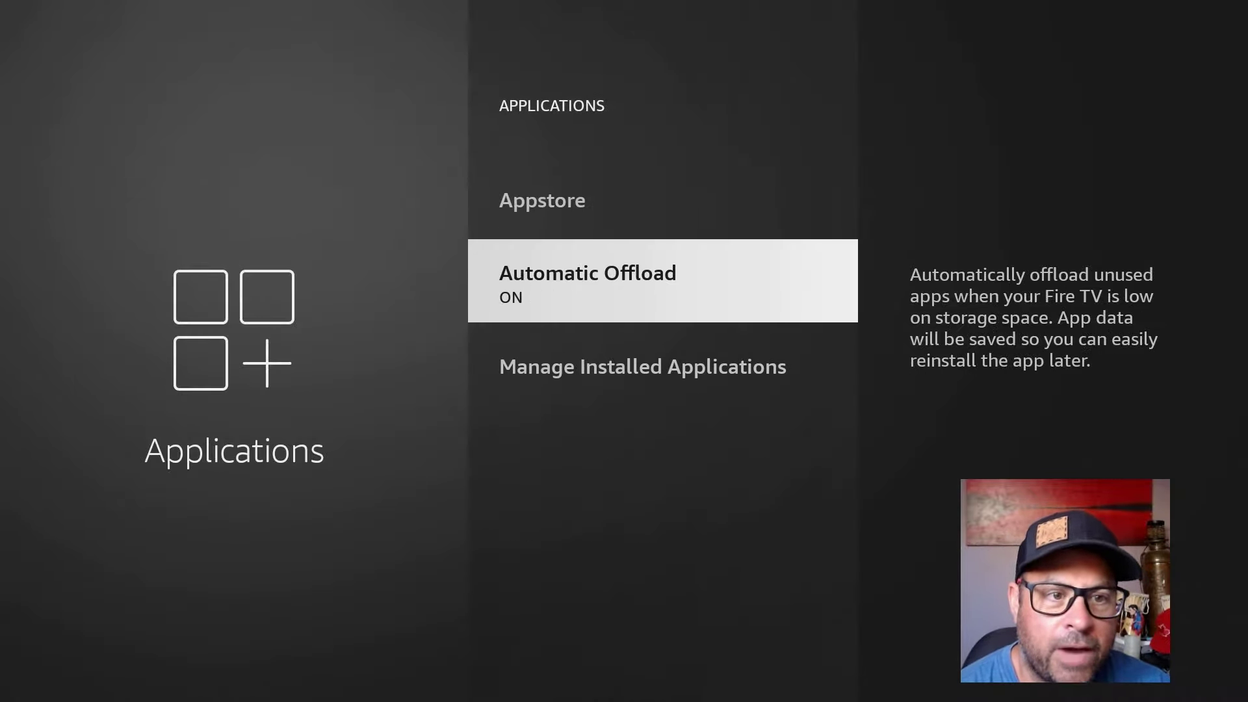
{"action": "key", "text": "Up"}
{"action": "key", "text": "Up"}
{"action": "key", "text": "Down"}
{"action": "key", "text": "Down"}
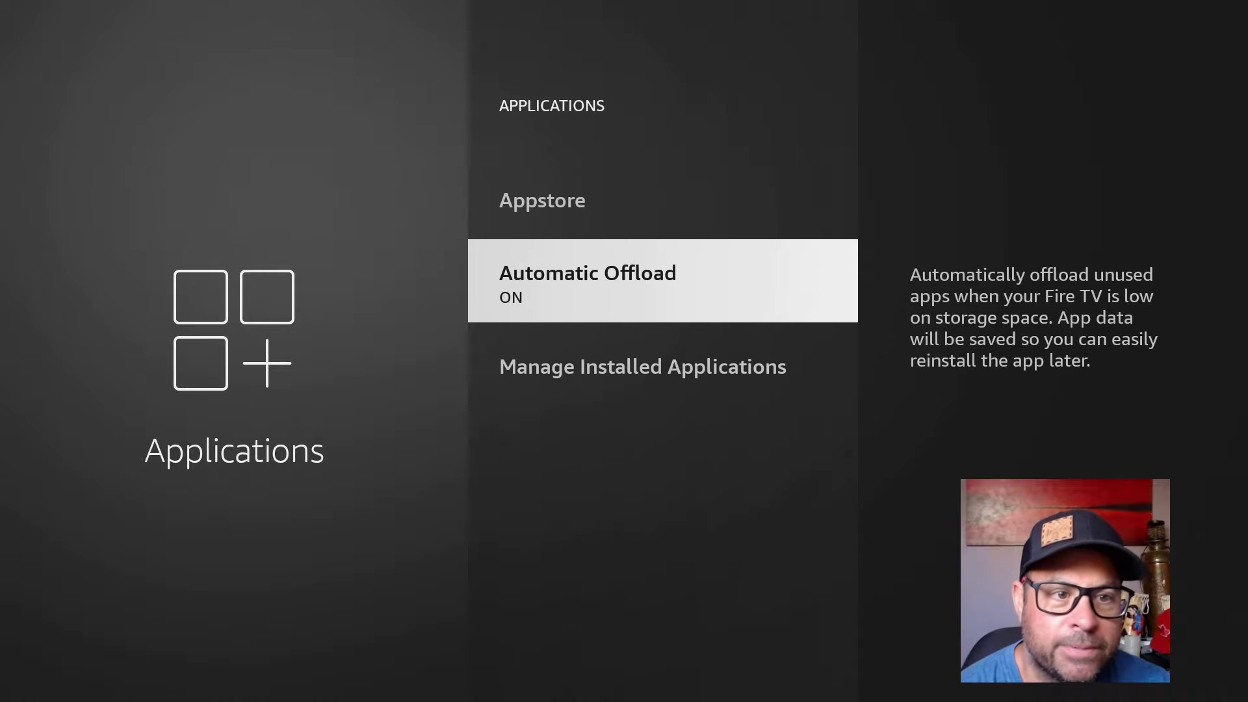
{"action": "key", "text": "Down"}
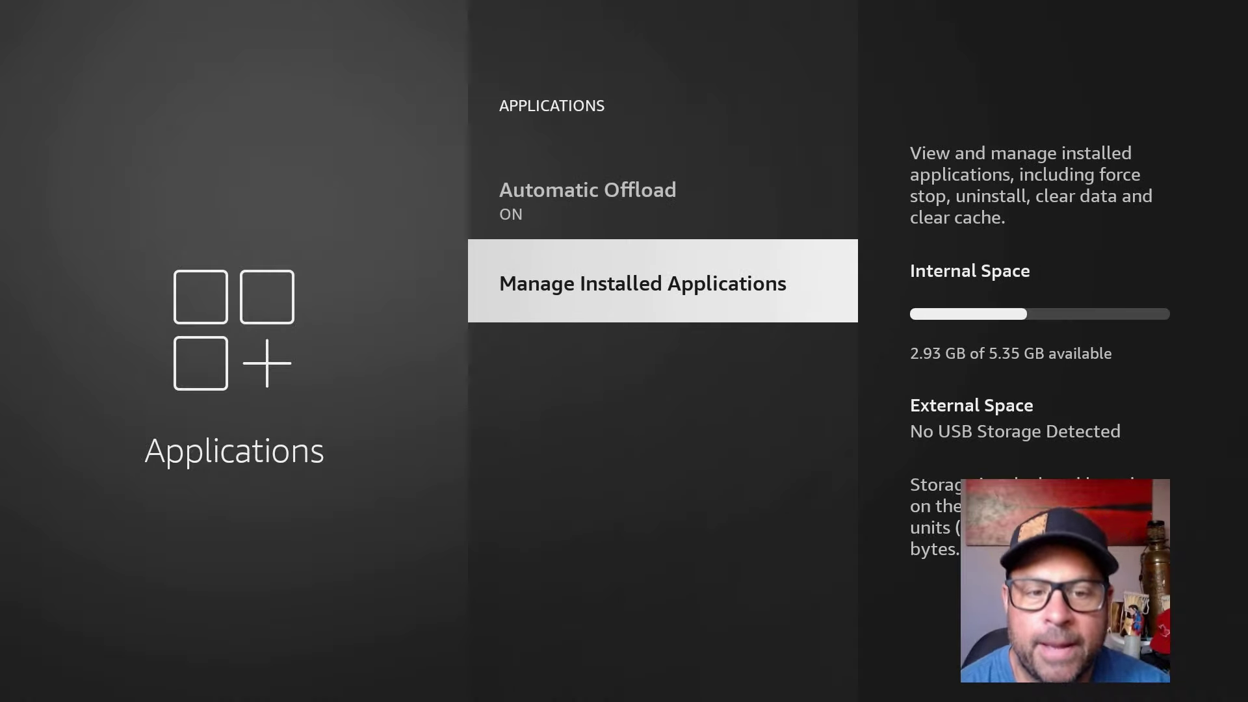
Step: Open Manage Installed Applications and highlight Netflix to show its 107 MB size and 77 MB cache
{"action": "key", "text": "Return"}
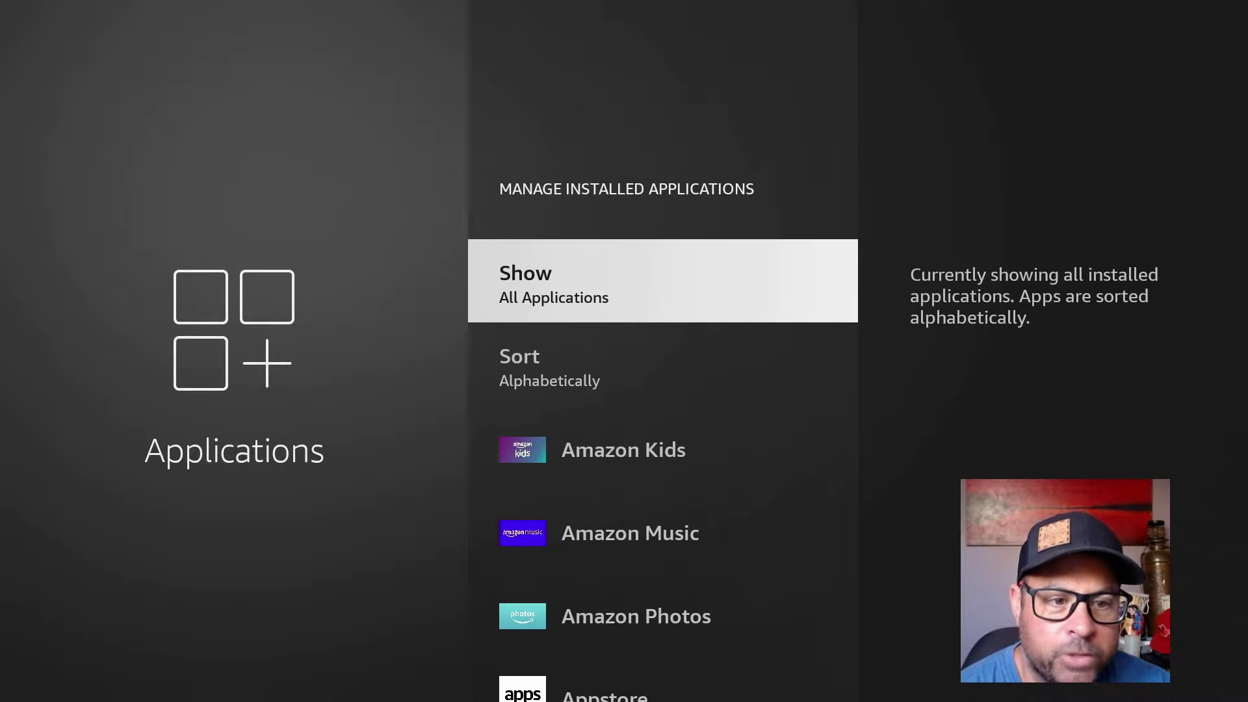
{"action": "key", "text": "Down"}
{"action": "key", "text": "Down"}
{"action": "key", "text": "Down"}
{"action": "key", "text": "Down"}
{"action": "key", "text": "Down"}
{"action": "key", "text": "Down"}
{"action": "key", "text": "Down"}
{"action": "key", "text": "Down"}
{"action": "key", "text": "Down"}
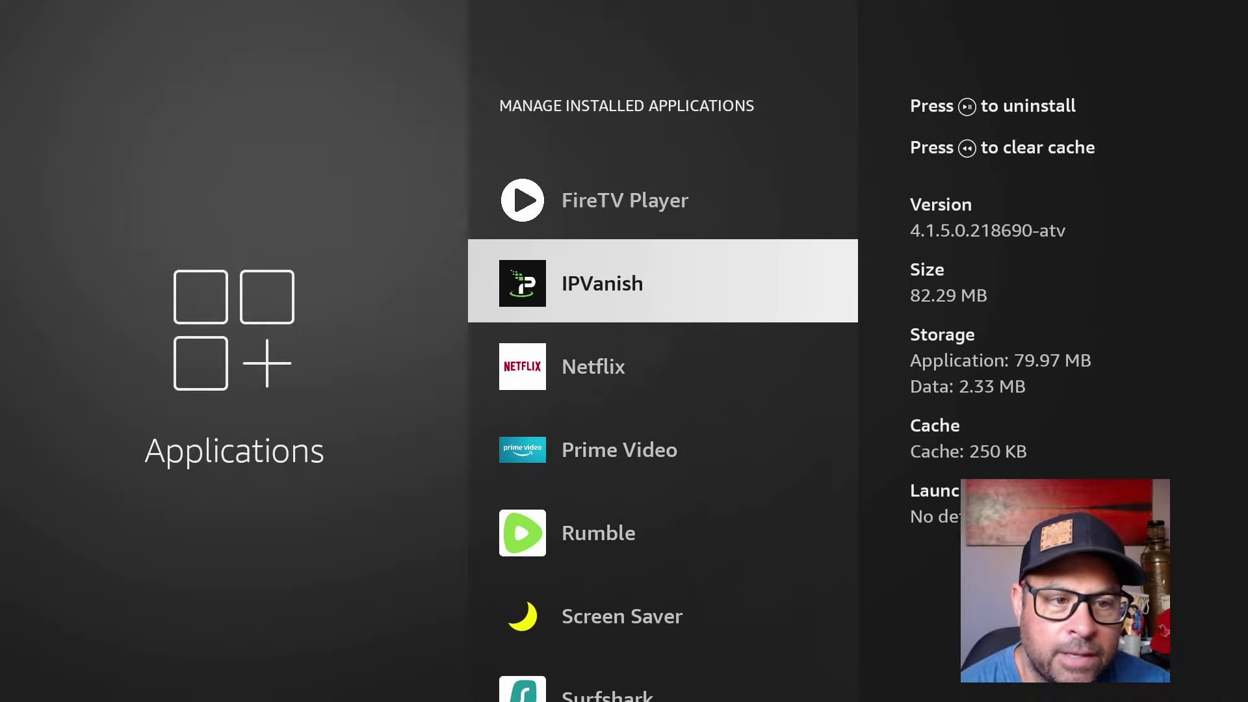
{"action": "key", "text": "Down"}
{"action": "key", "text": "Down"}
{"action": "key", "text": "Down"}
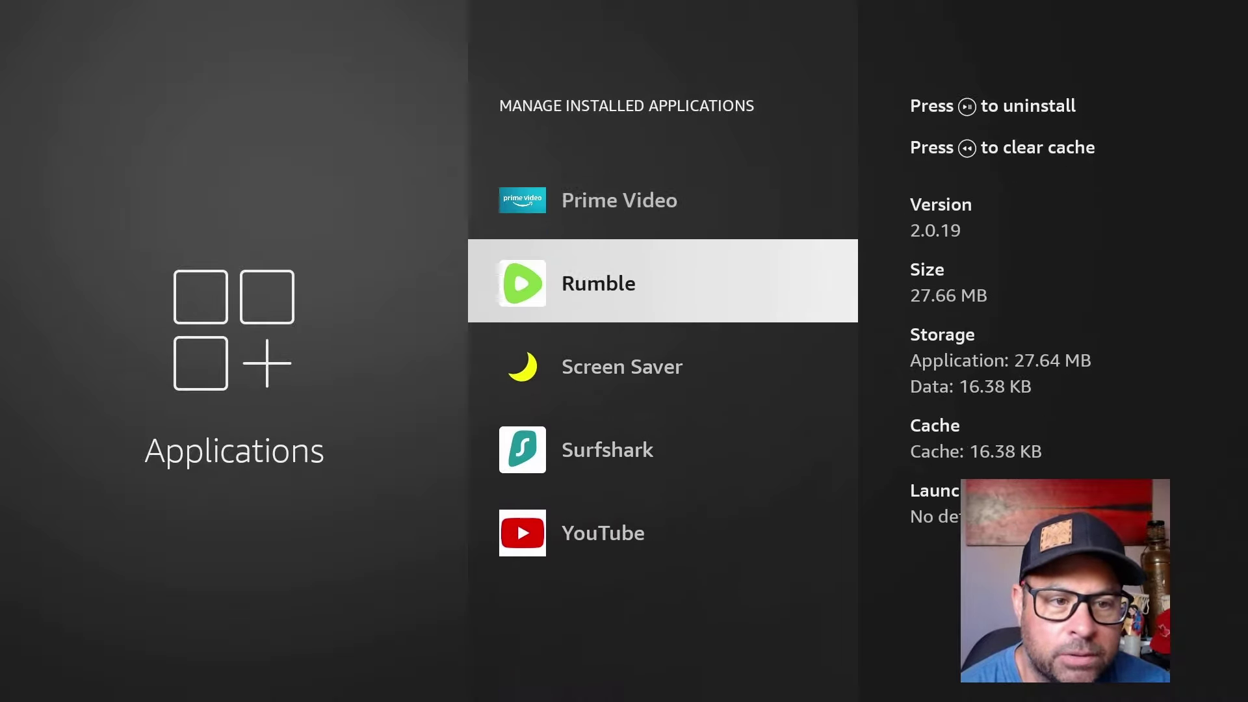
{"action": "key", "text": "Down"}
{"action": "key", "text": "Up"}
{"action": "key", "text": "Up"}
{"action": "key", "text": "Up"}
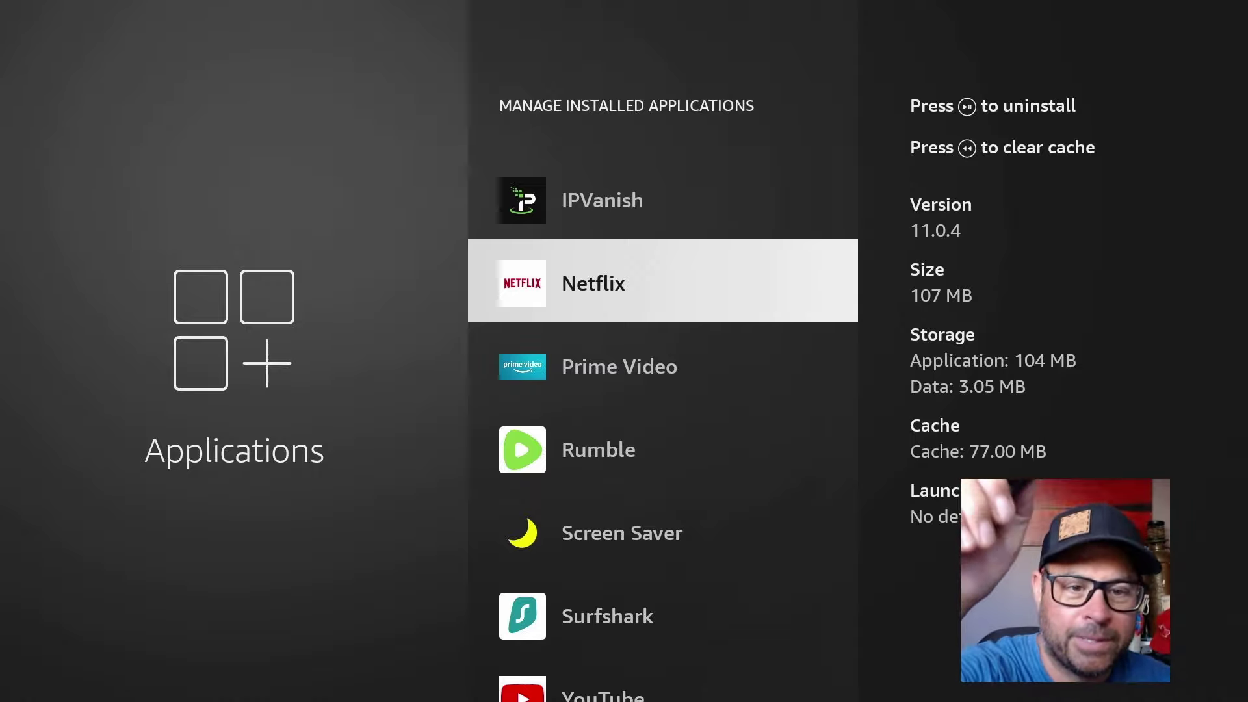
Step: Open Netflix's management page and move past Force stop and Uninstall to Clear data
{"action": "key", "text": "Return"}
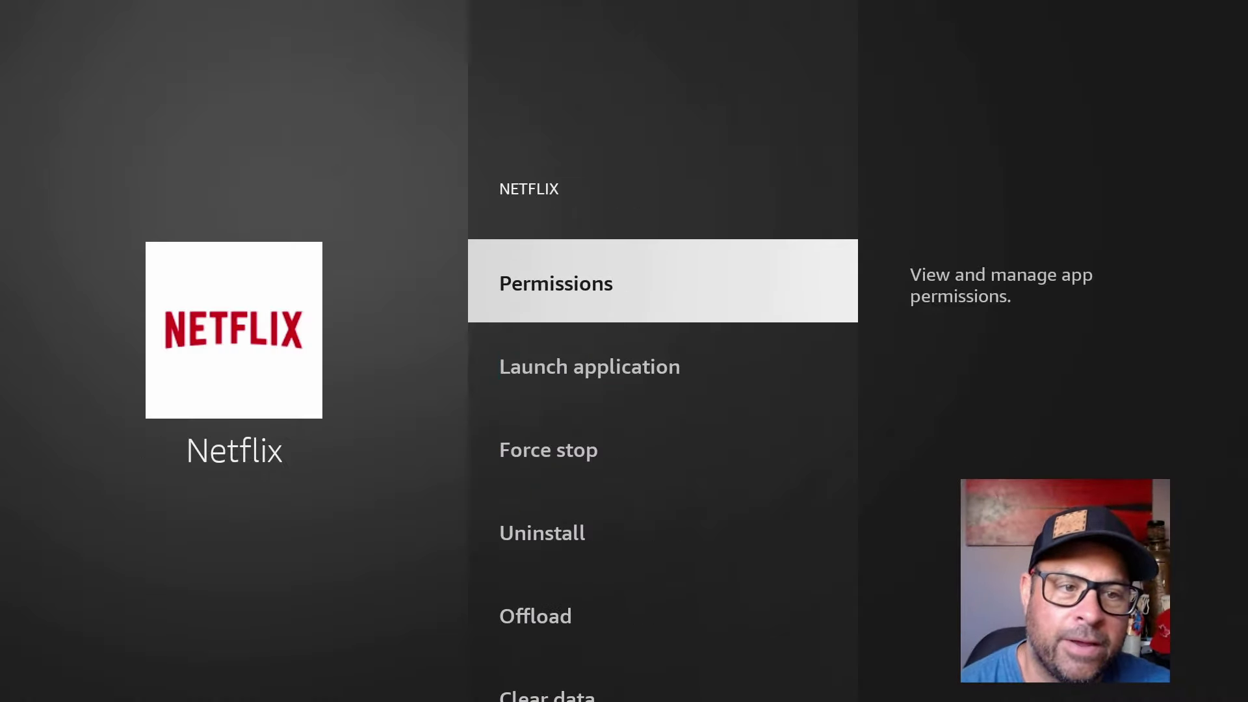
{"action": "key", "text": "Down"}
{"action": "key", "text": "Down"}
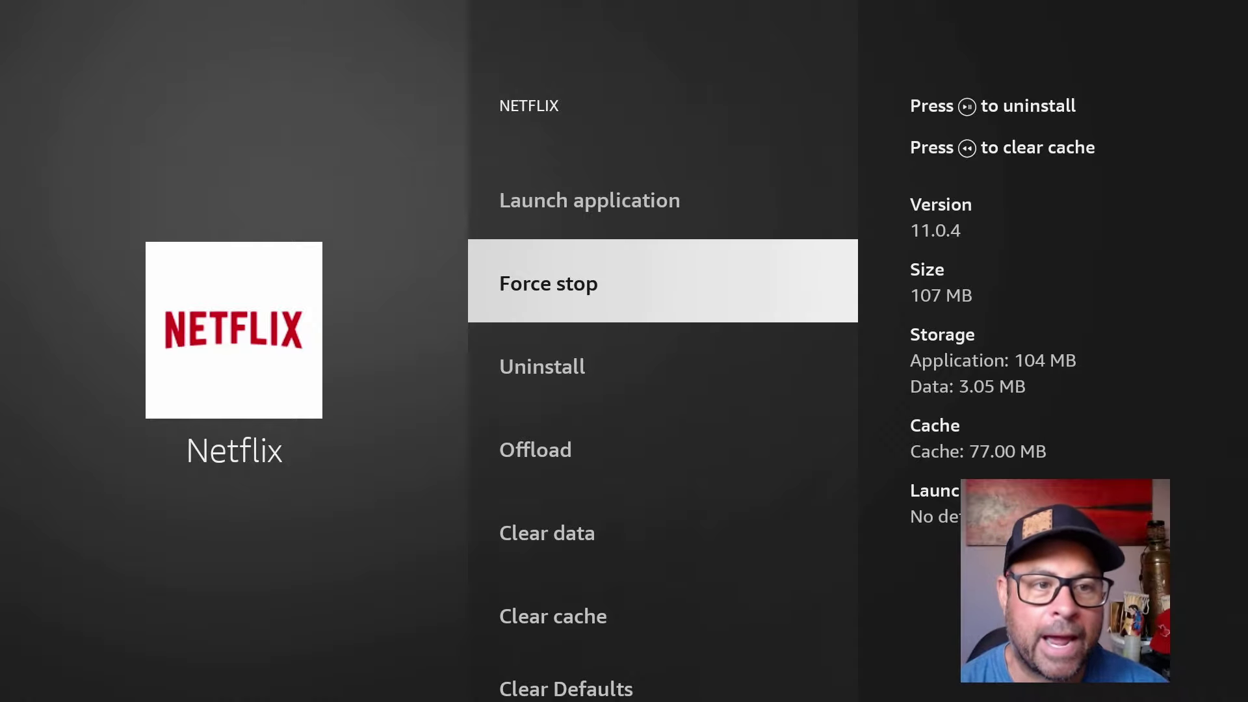
{"action": "key", "text": "Down"}
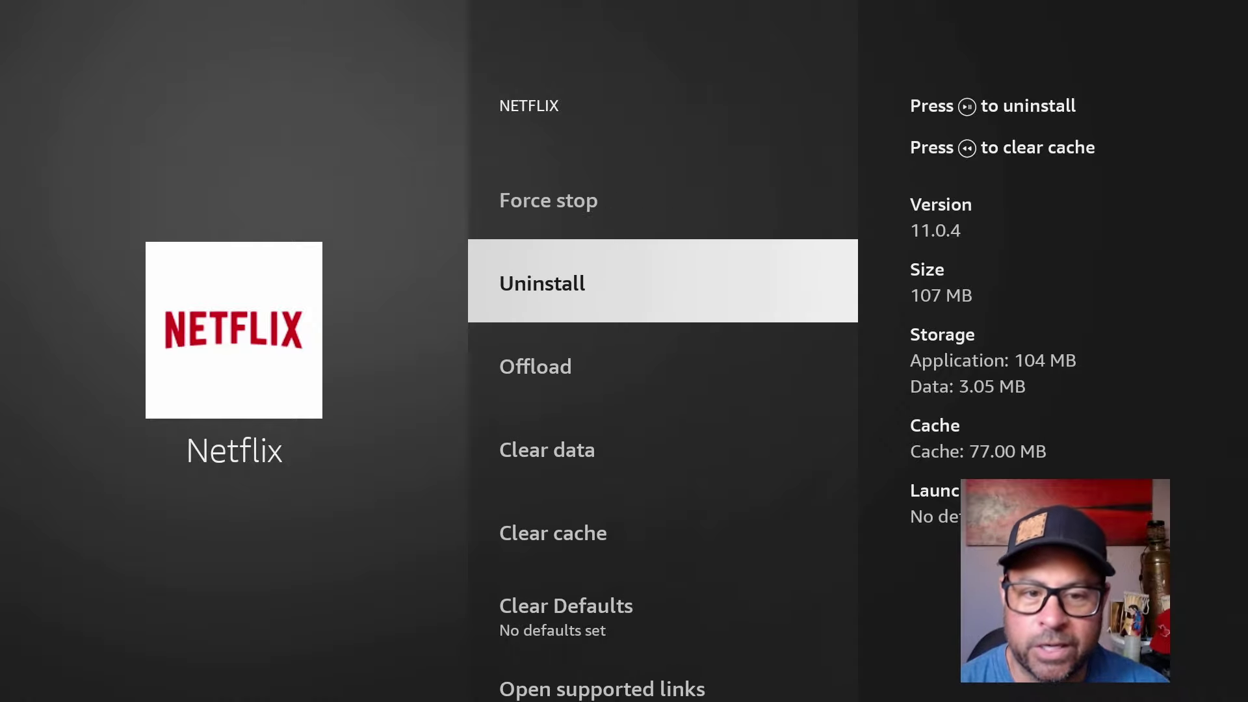
{"action": "key", "text": "Down"}
{"action": "key", "text": "Down"}
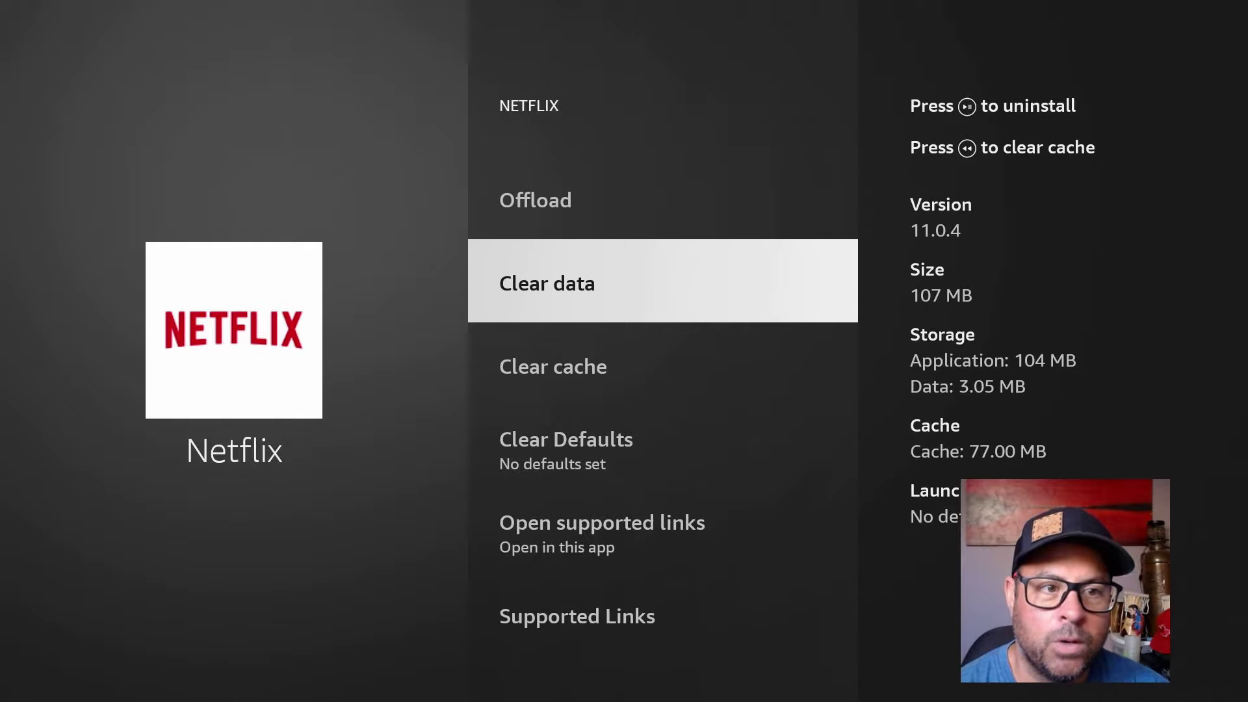
Step: Clear Netflix's data and confirm with OK
{"action": "key", "text": "Return"}
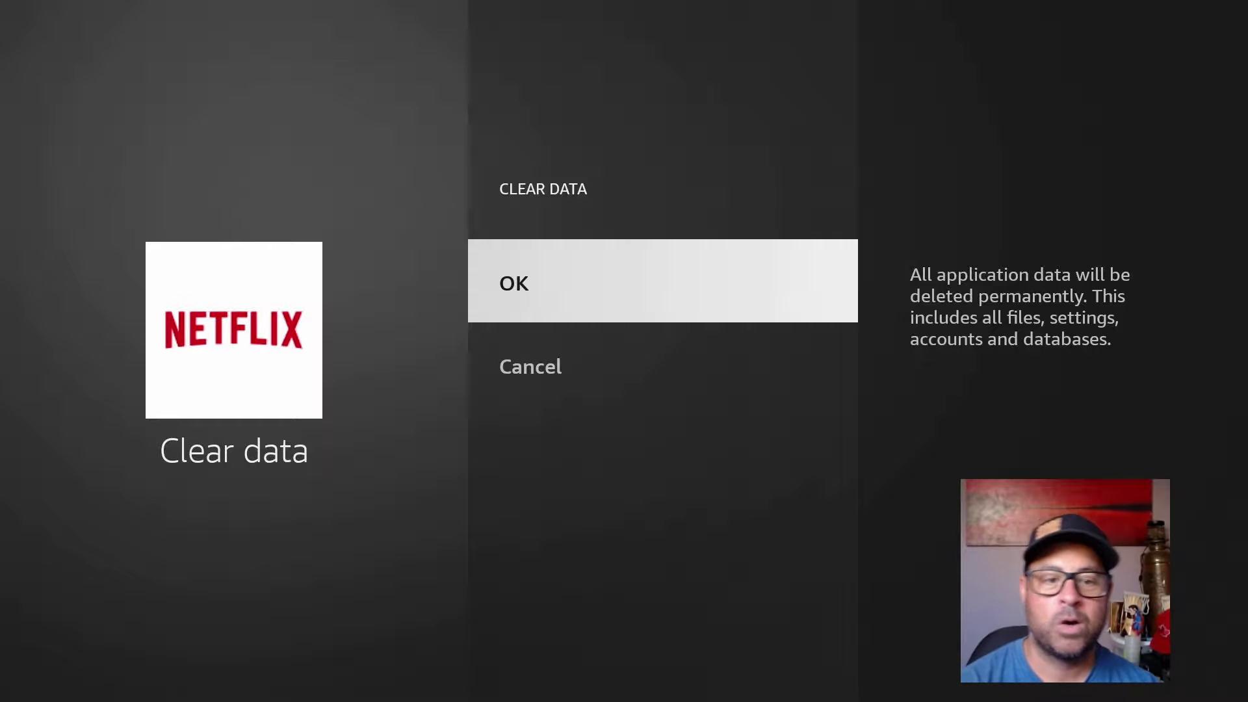
{"action": "key", "text": "Return"}
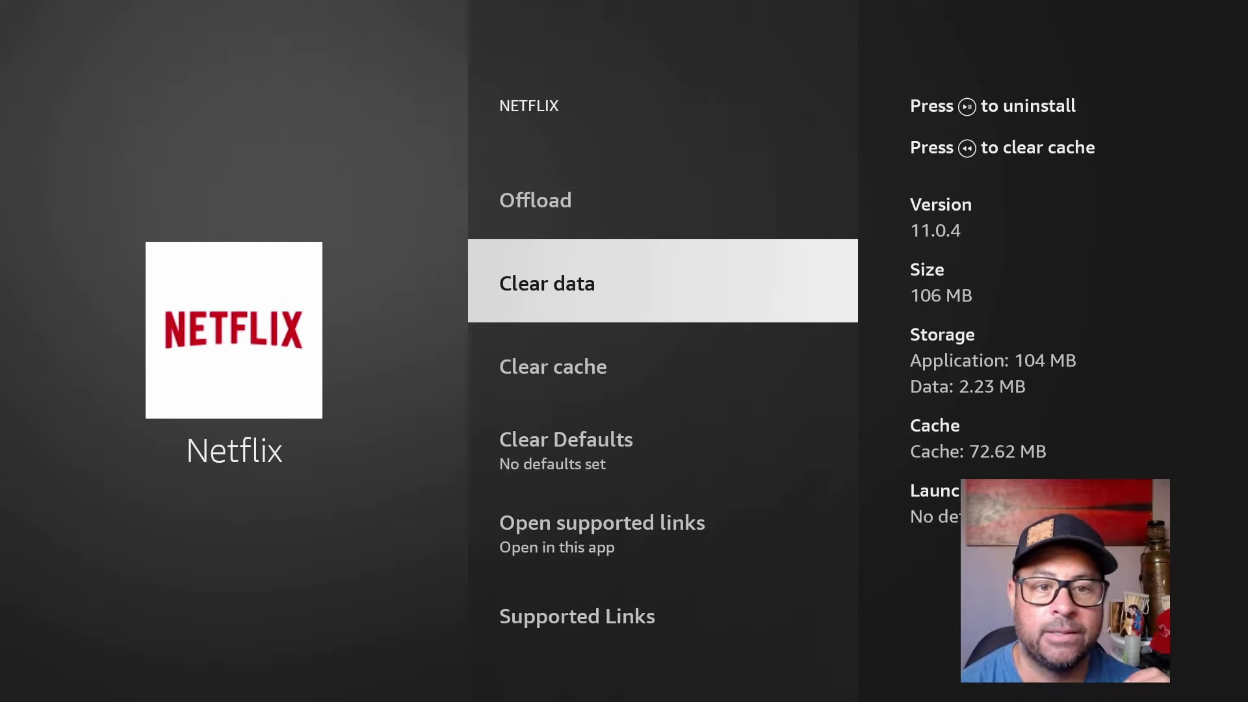
Step: Clear Netflix's cache down to 0 B, then move back up the options list
{"action": "key", "text": "Down"}
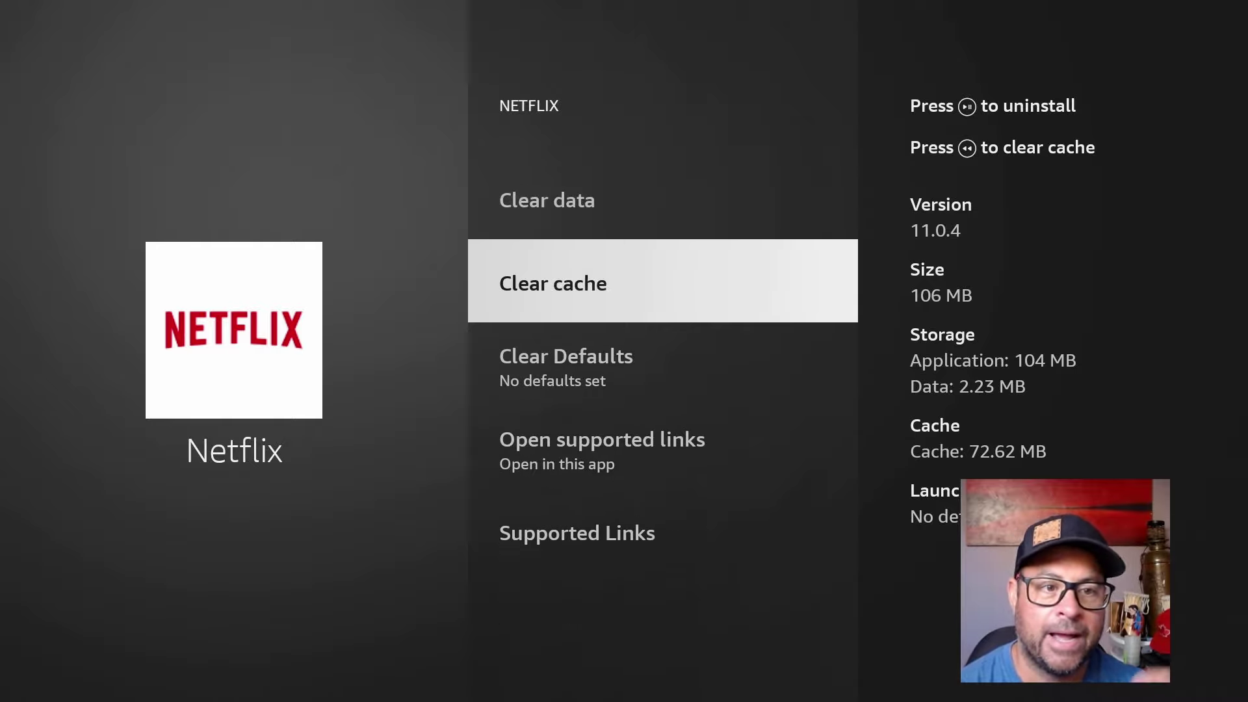
{"action": "key", "text": "Return"}
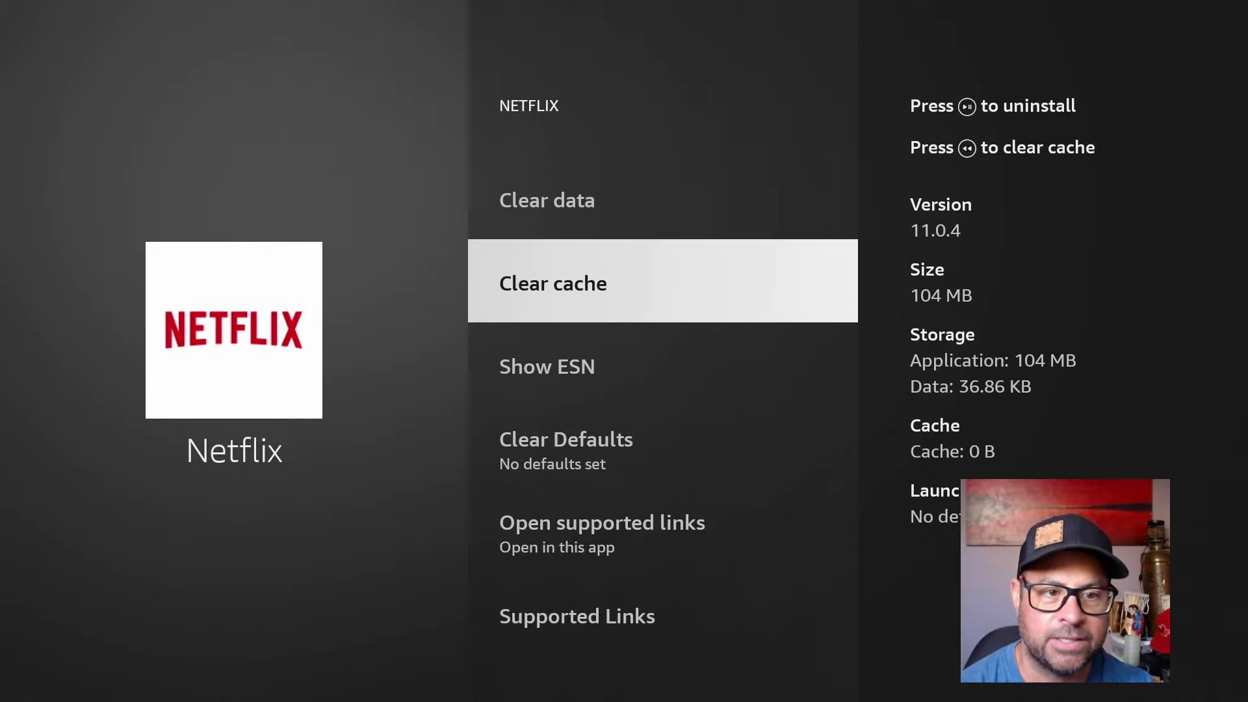
{"action": "key", "text": "Down"}
{"action": "key", "text": "Down"}
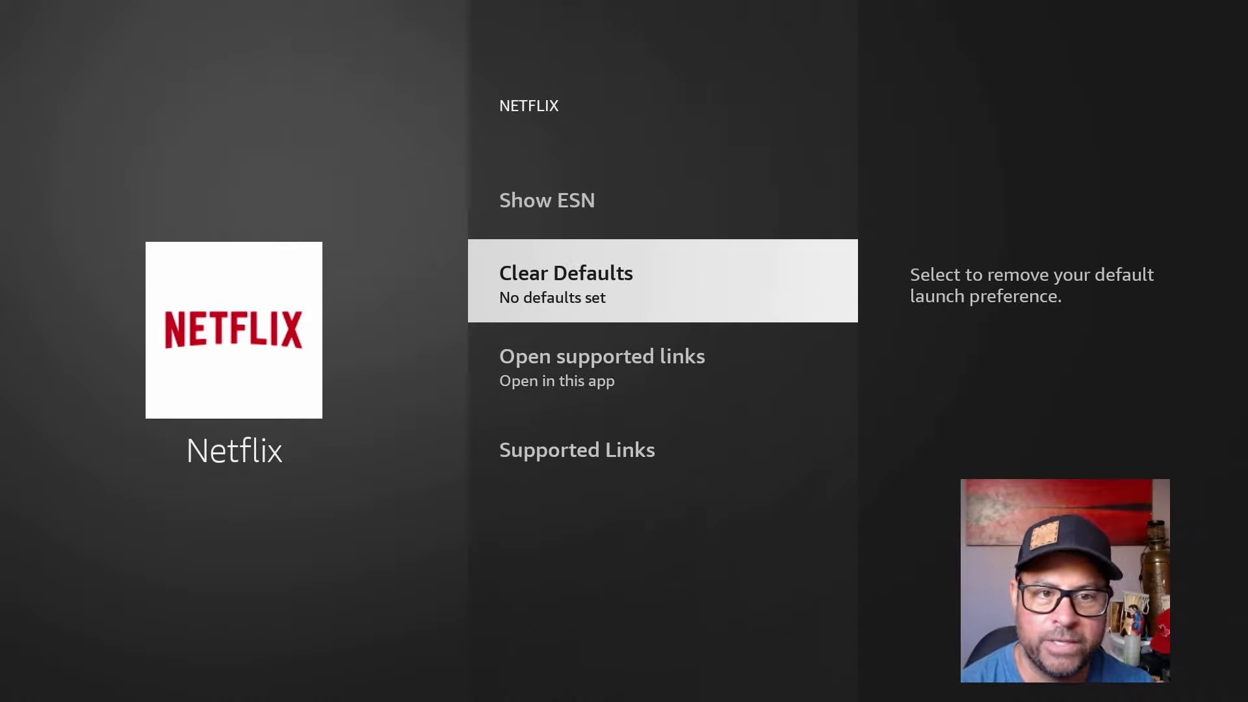
{"action": "key", "text": "Down"}
{"action": "key", "text": "Down"}
{"action": "key", "text": "Up"}
{"action": "key", "text": "Up"}
{"action": "key", "text": "Up"}
{"action": "key", "text": "Up"}
{"action": "key", "text": "Up"}
{"action": "key", "text": "Up"}
{"action": "key", "text": "Up"}
{"action": "key", "text": "Up"}
{"action": "key", "text": "Up"}
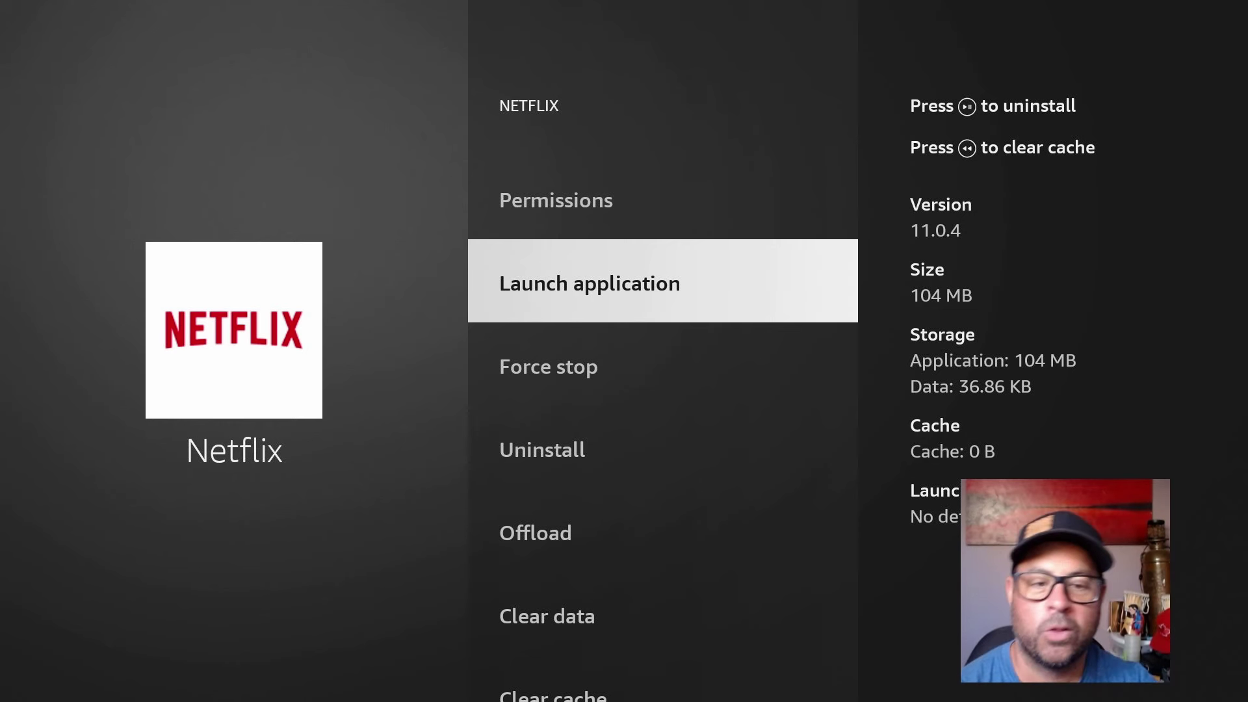
Step: Return to the home screen and force the Fire TV Stick to restart
{"action": "key", "text": "Home"}
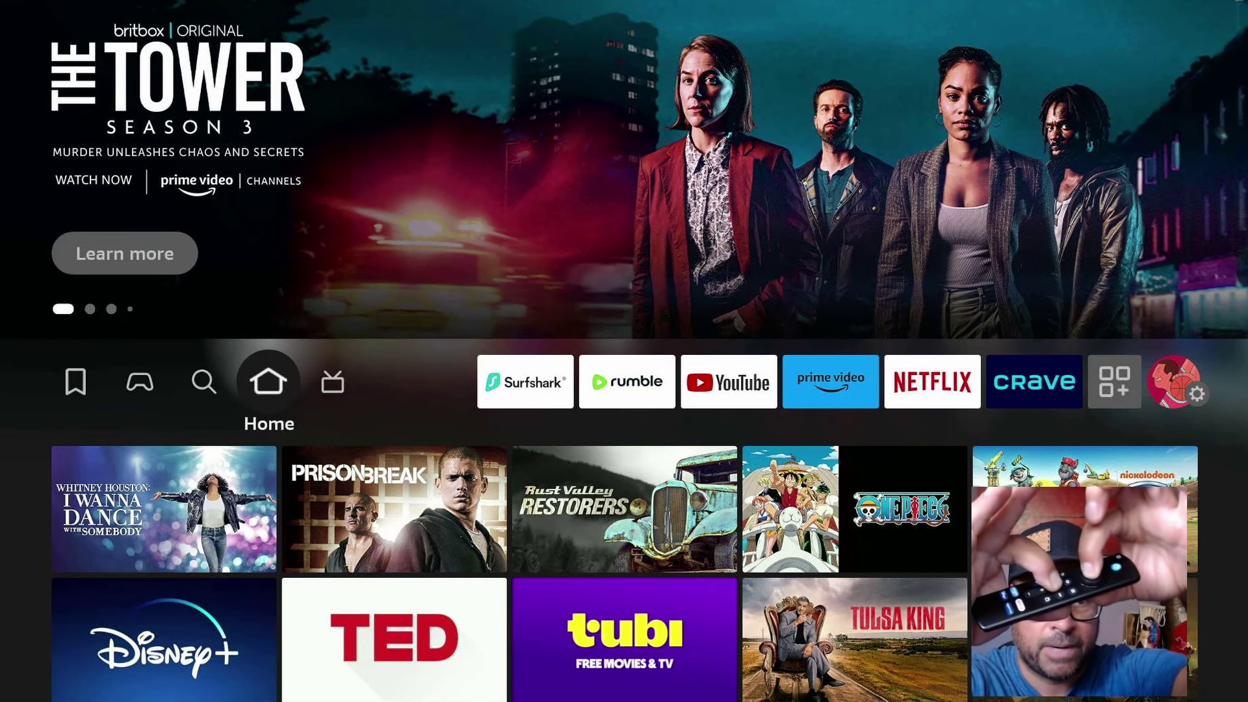
{"action": "key", "text": "XF86PowerOff"}
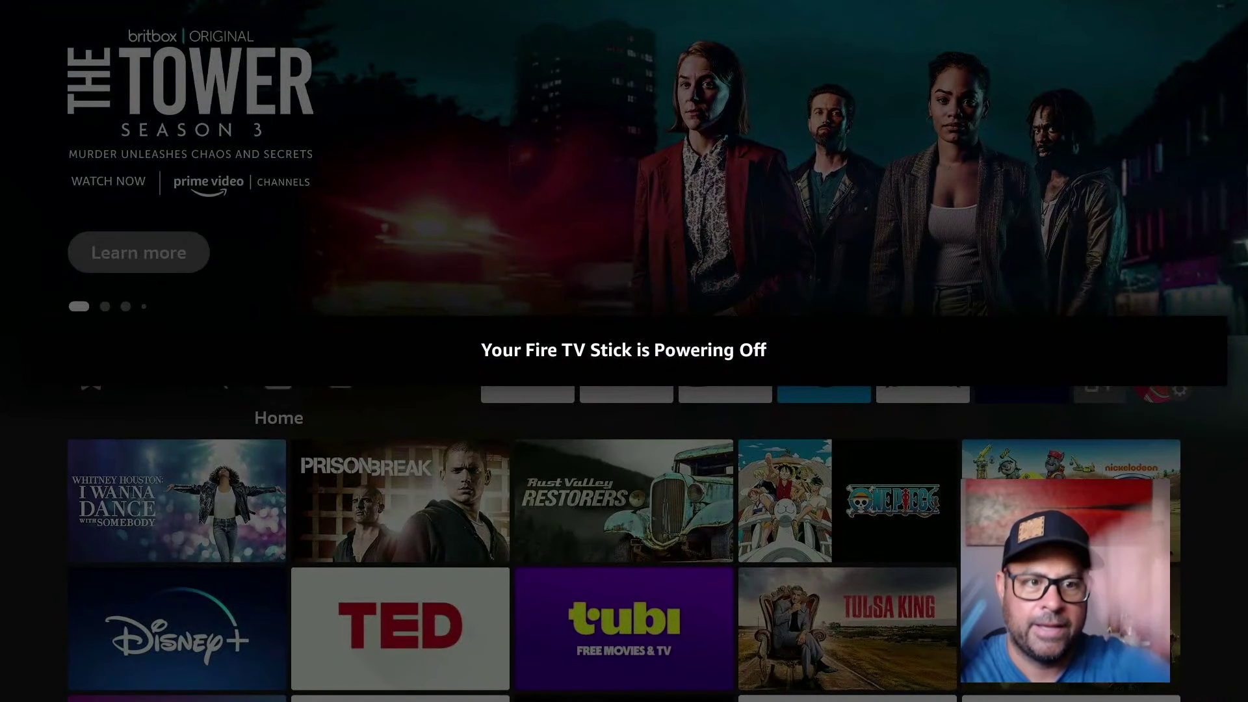